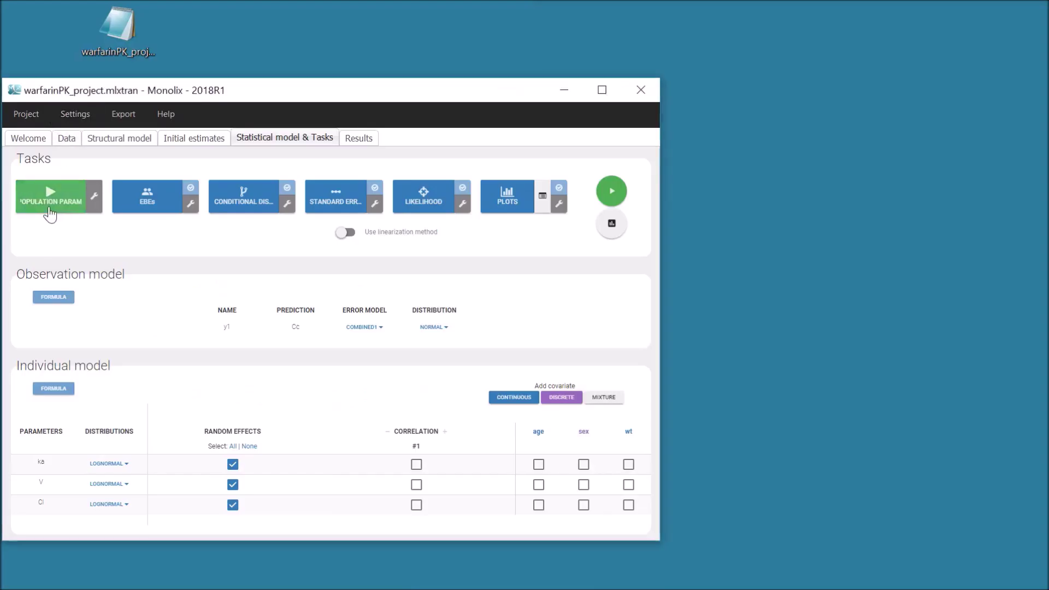
- Run SAEM estimation to get ka_pop 0.577, V_pop 7.76 and Cl_pop 0.134
click(48, 206)
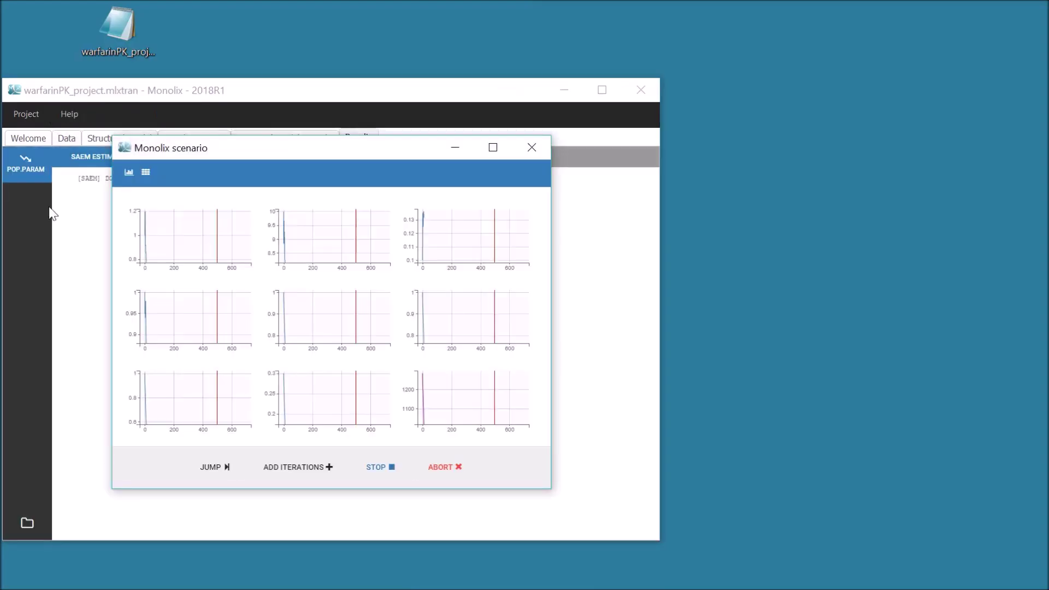
click(323, 474)
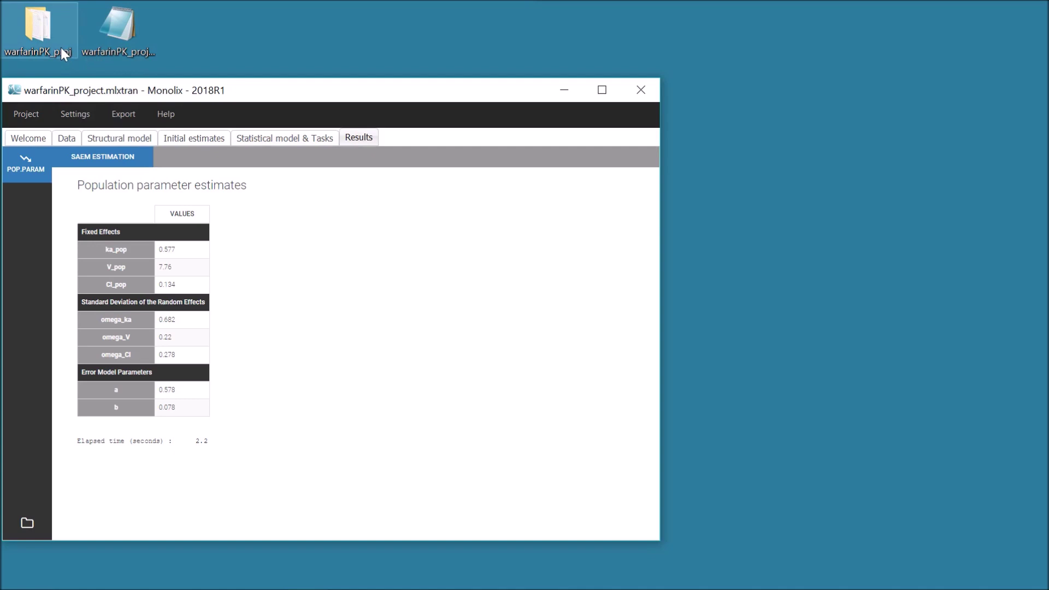
- Open the results folder, read populationParameters.txt, then select predictions.txt
click(28, 523)
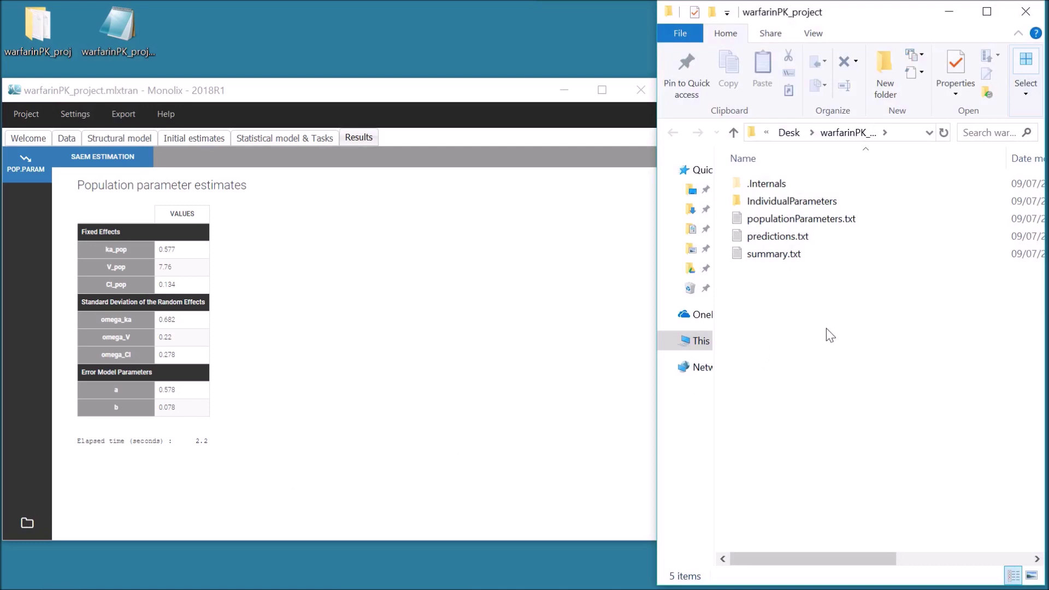
double_click(862, 218)
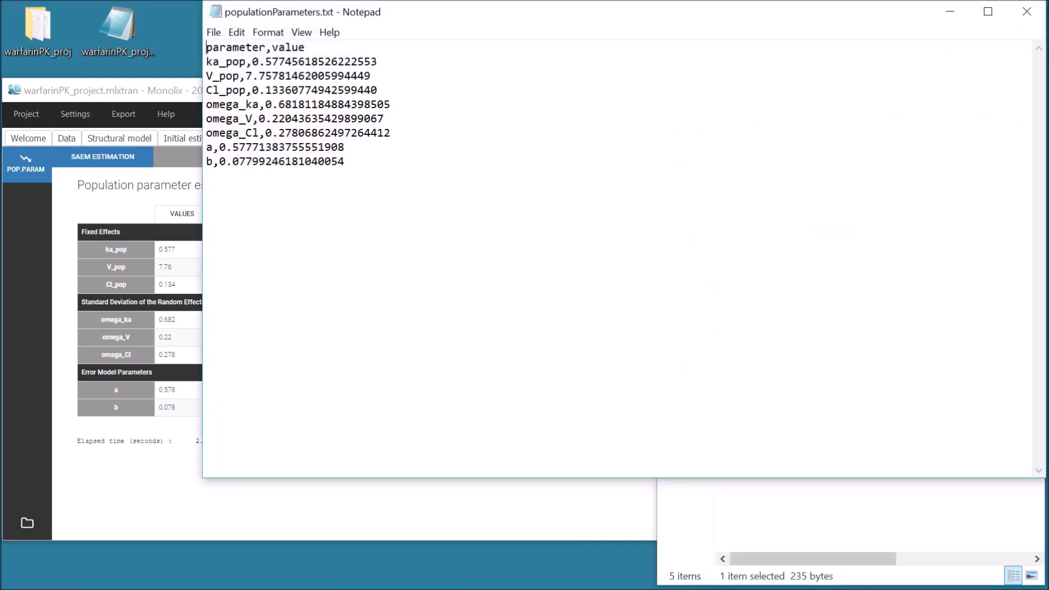
click(1026, 11)
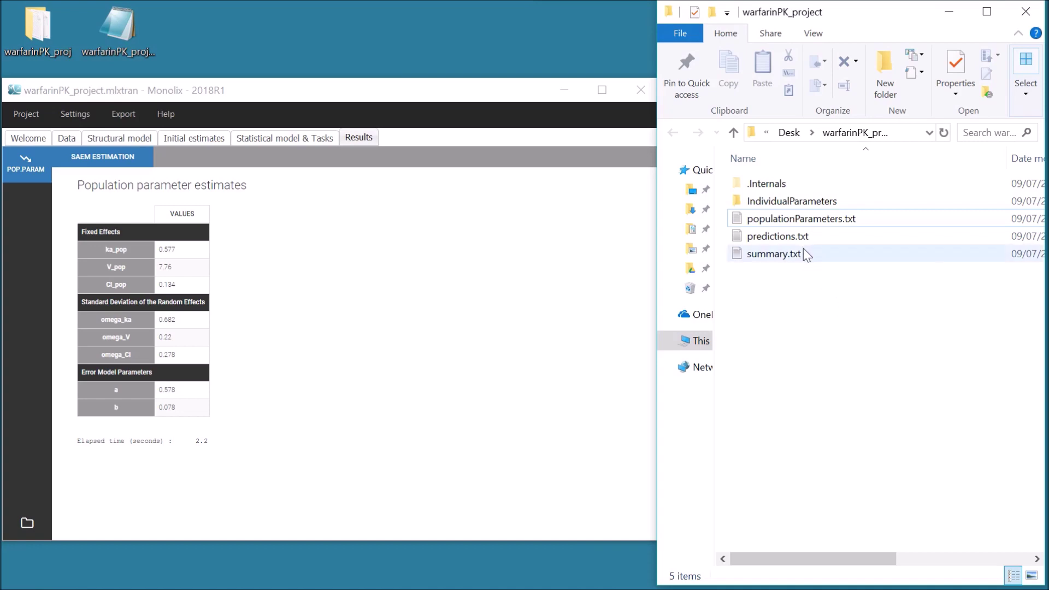
click(819, 236)
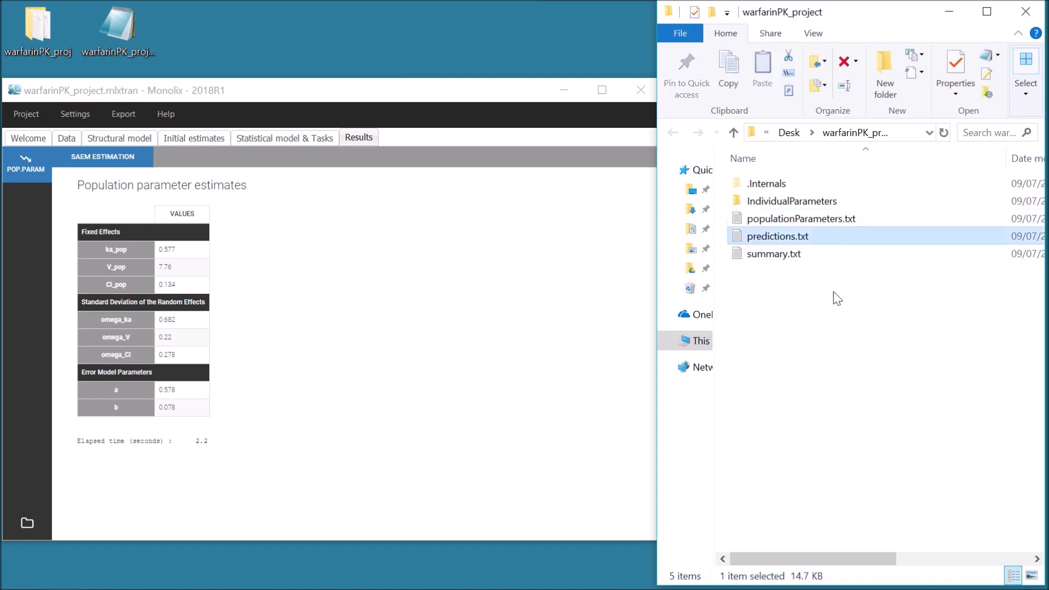
double_click(833, 235)
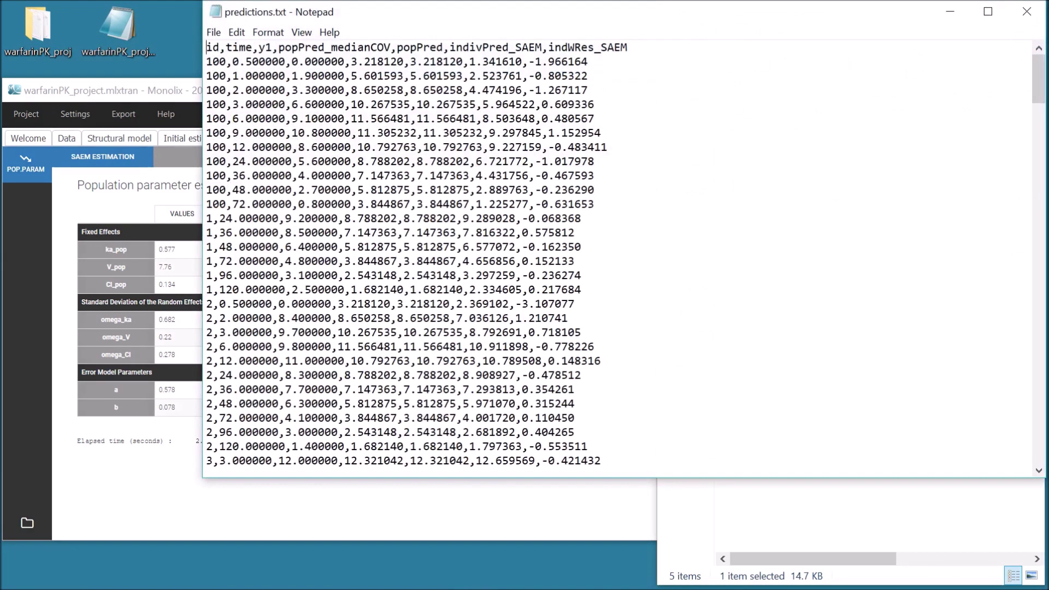
drag(278, 47, 391, 47)
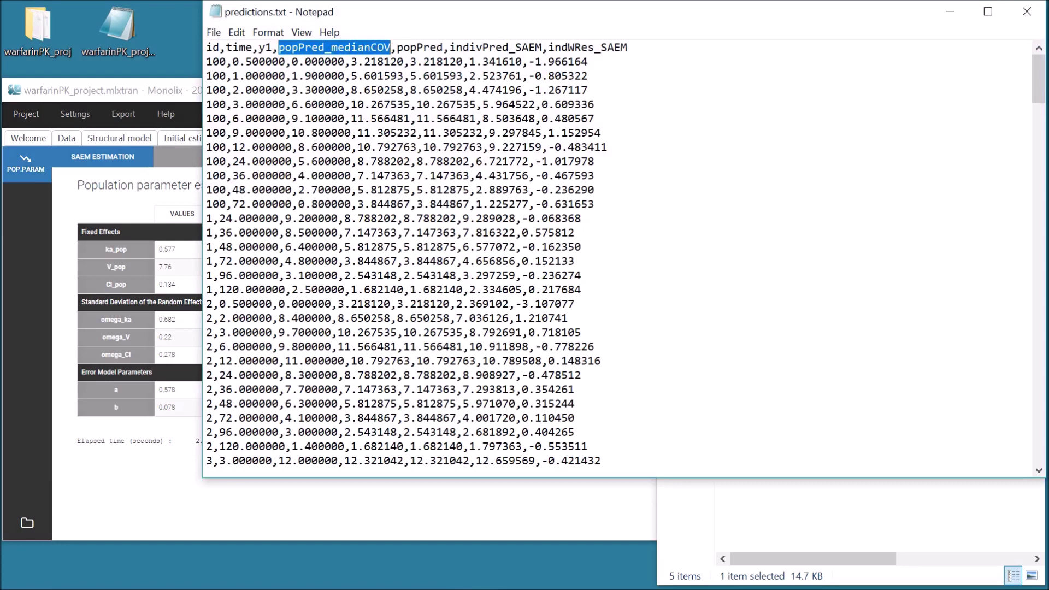
drag(397, 48, 443, 48)
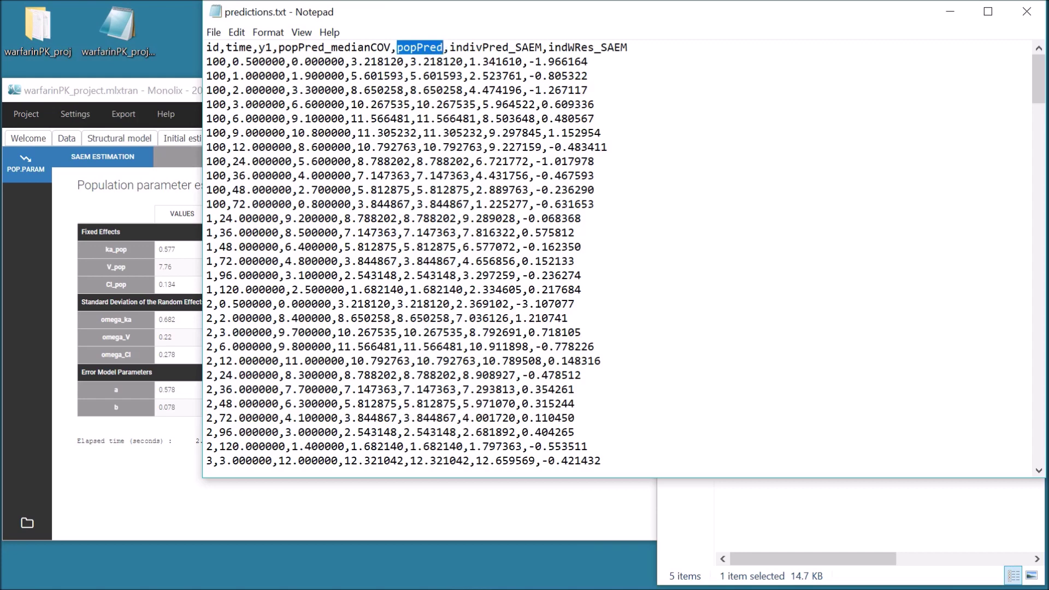
drag(450, 48, 542, 48)
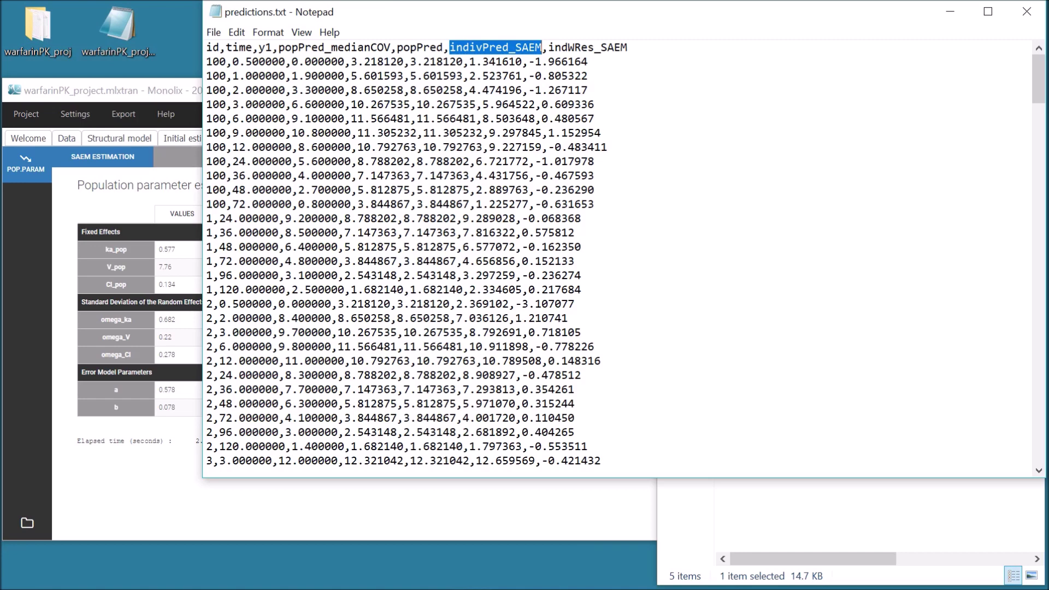
drag(548, 47, 628, 48)
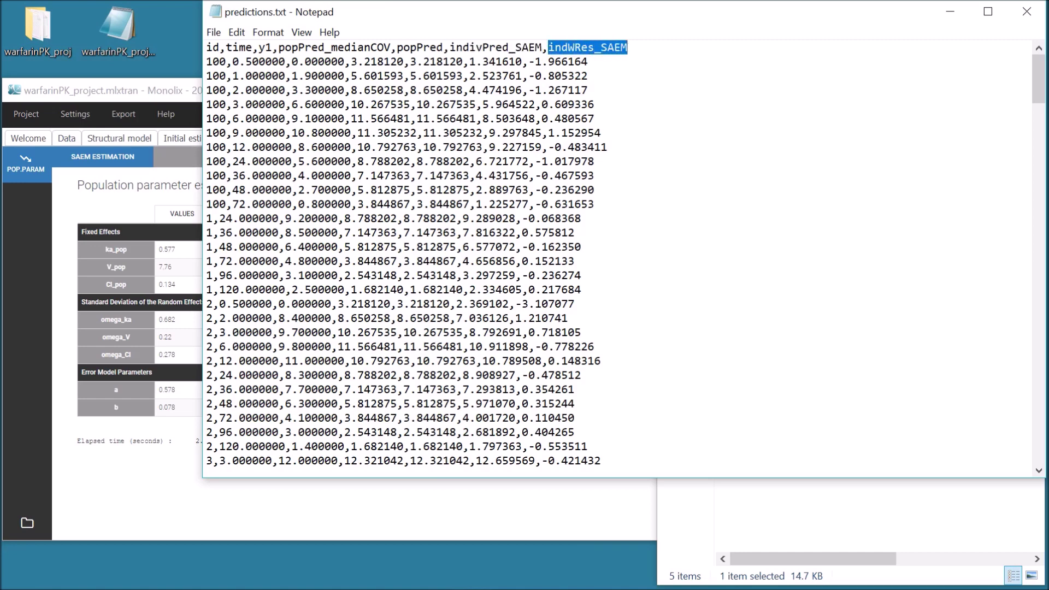
click(628, 47)
click(1026, 11)
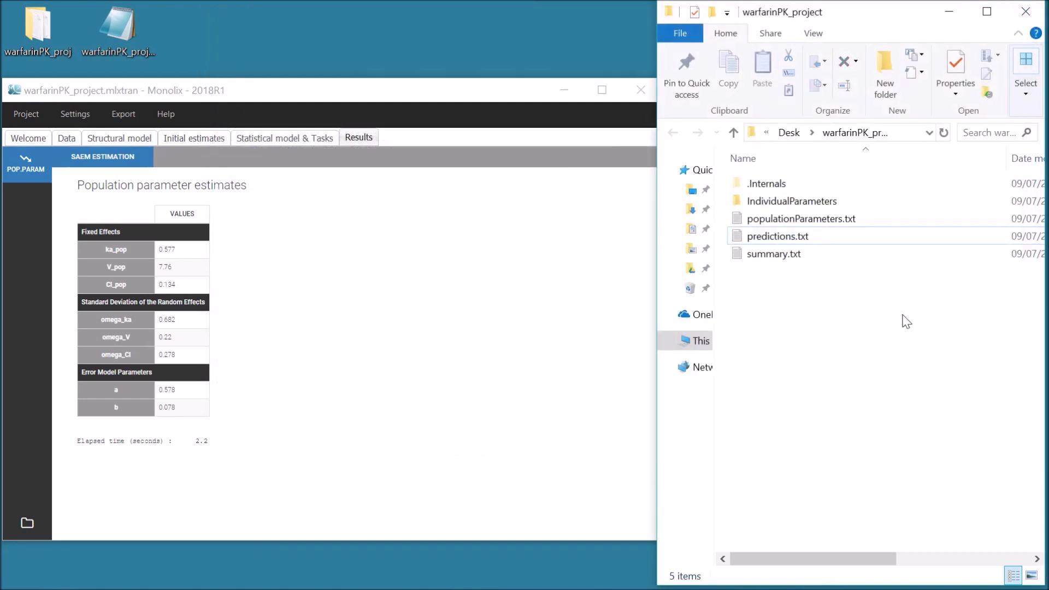
click(854, 201)
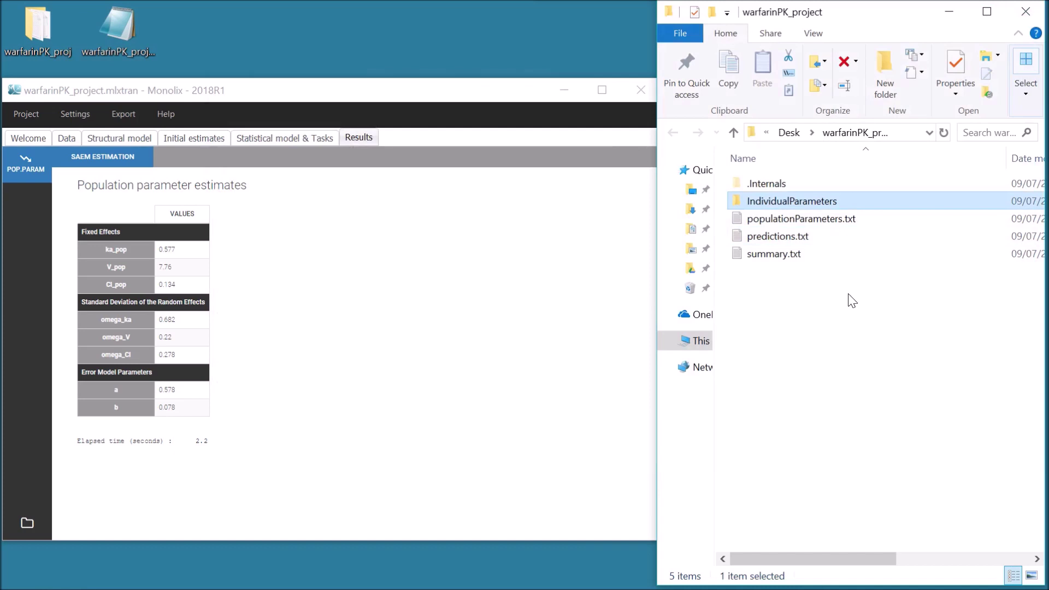
click(835, 256)
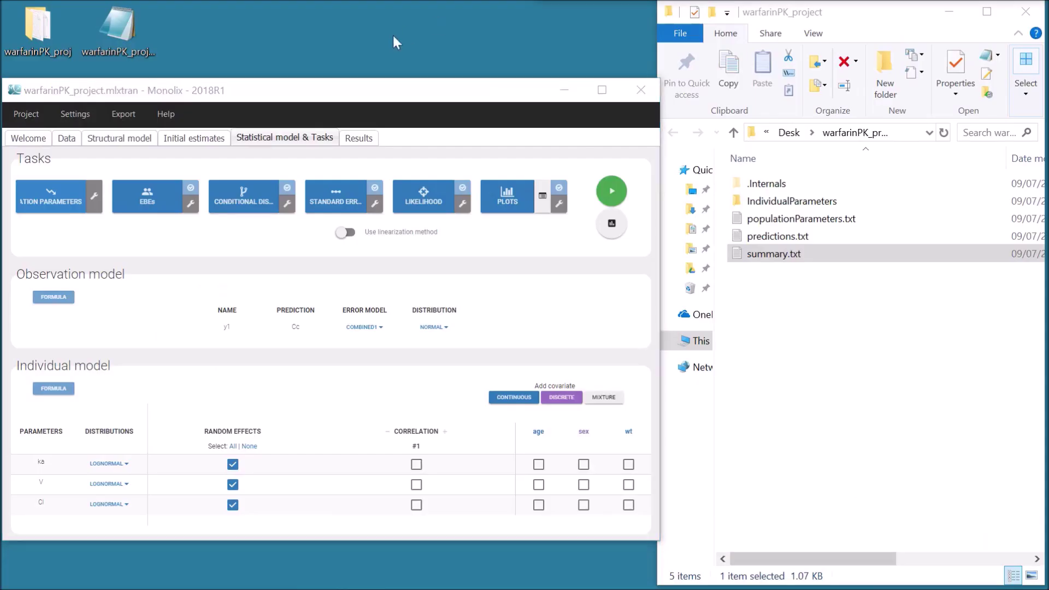
- Run the EBEs task and view individual estimates (median ka 0.577, V 7.8, Cl 0.129)
click(164, 194)
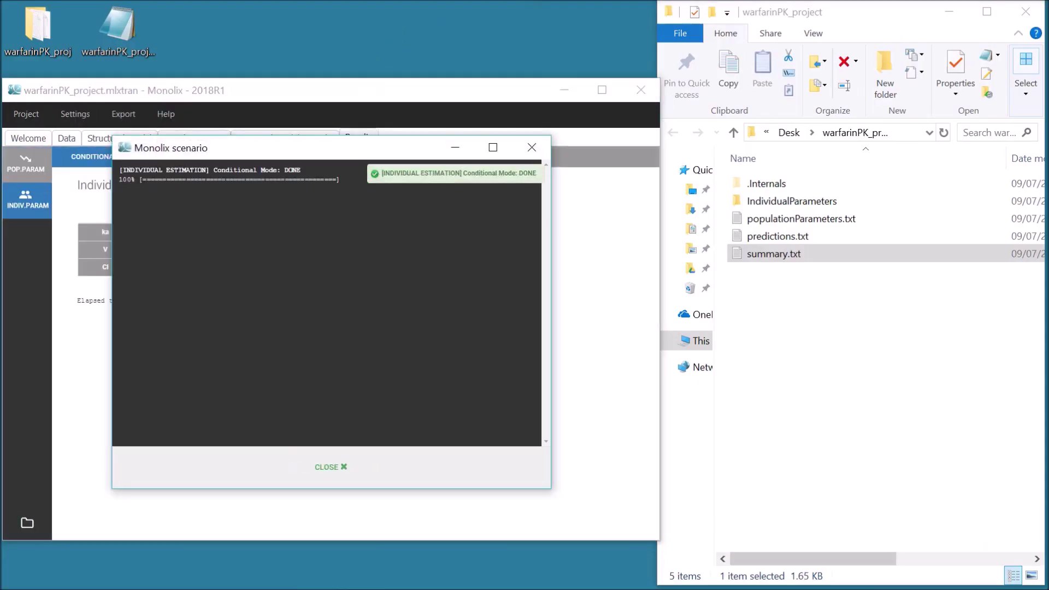
click(326, 467)
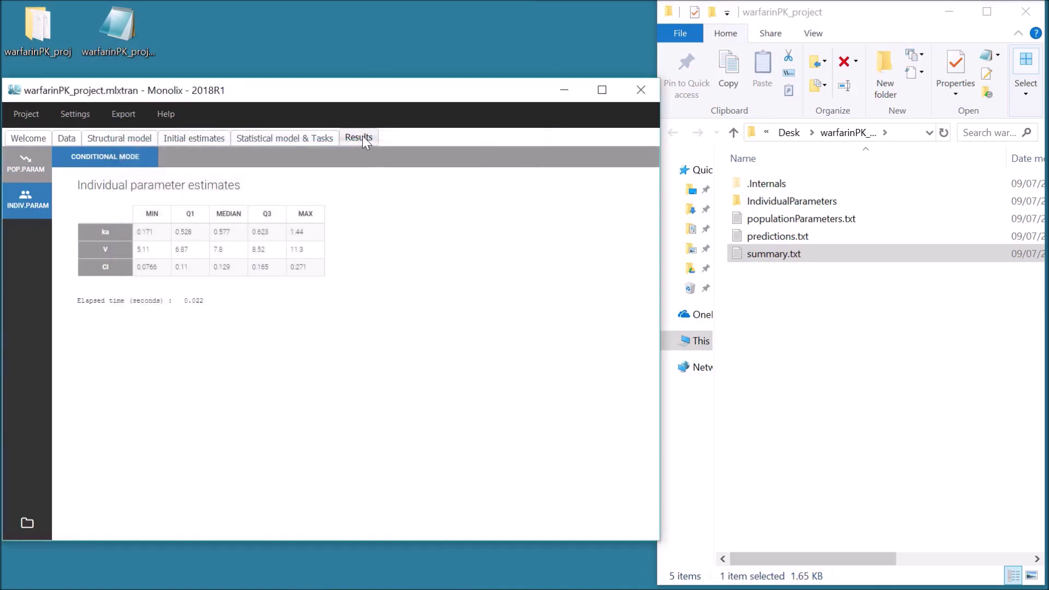
click(848, 328)
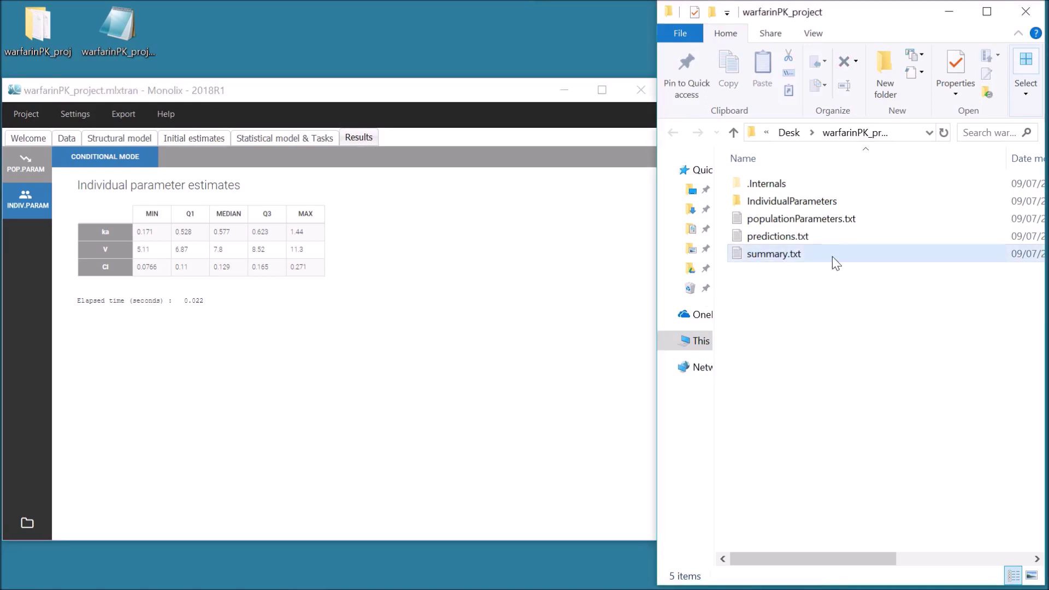
click(844, 201)
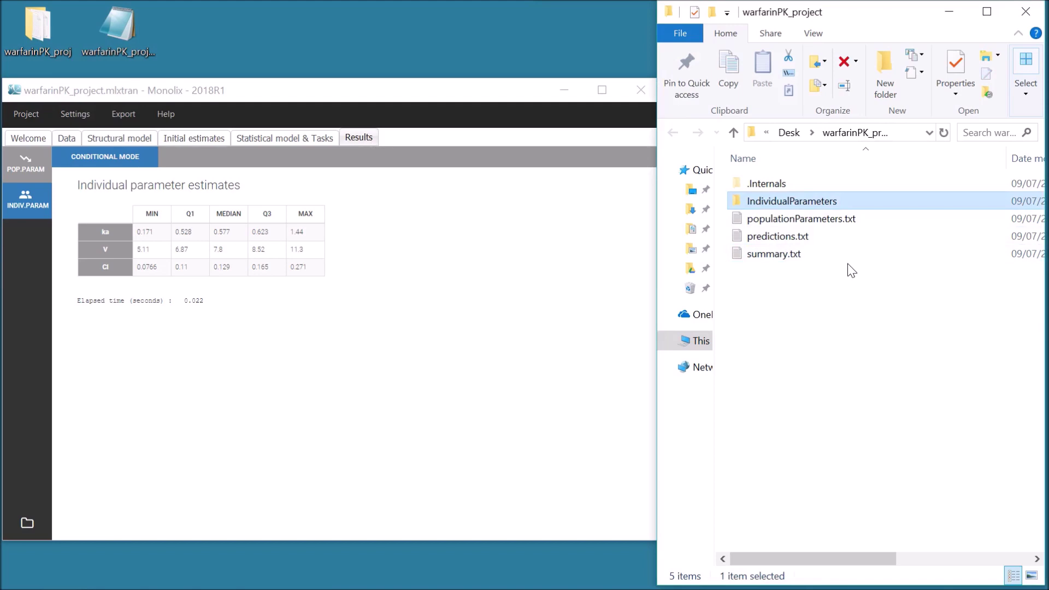
double_click(848, 202)
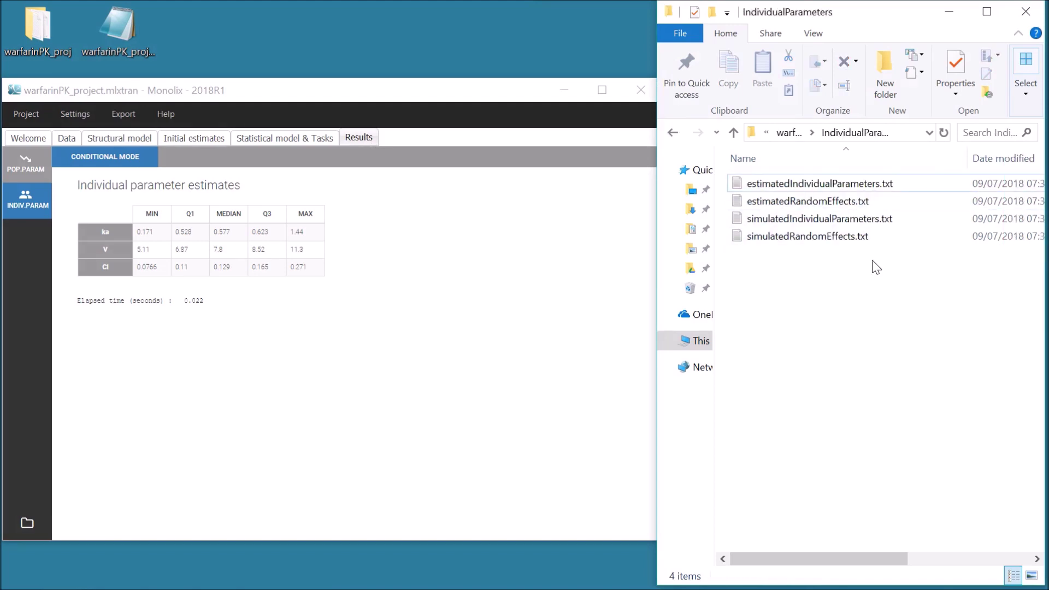
double_click(918, 186)
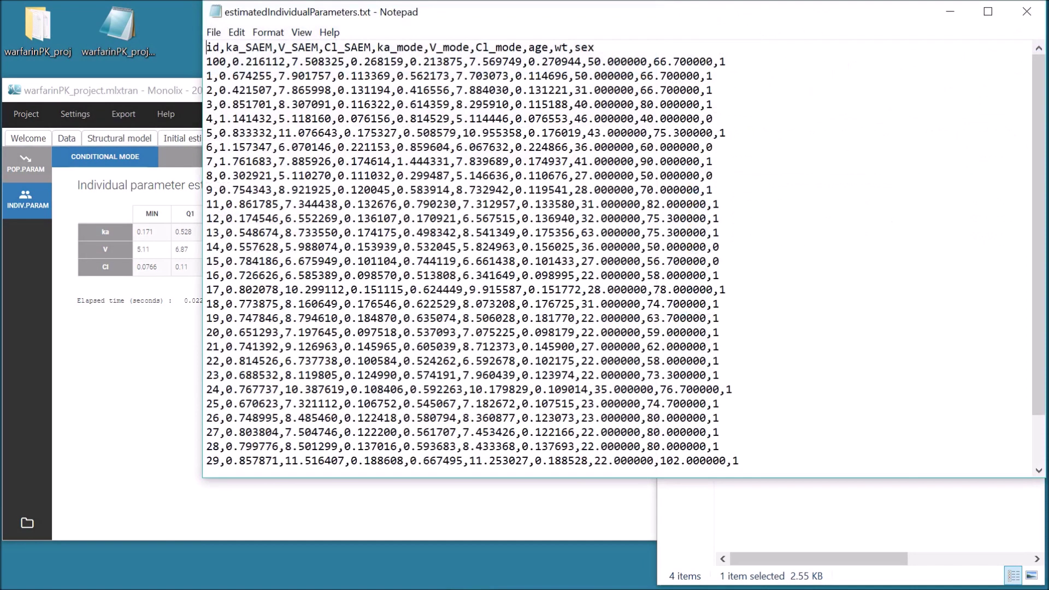
drag(377, 47, 522, 47)
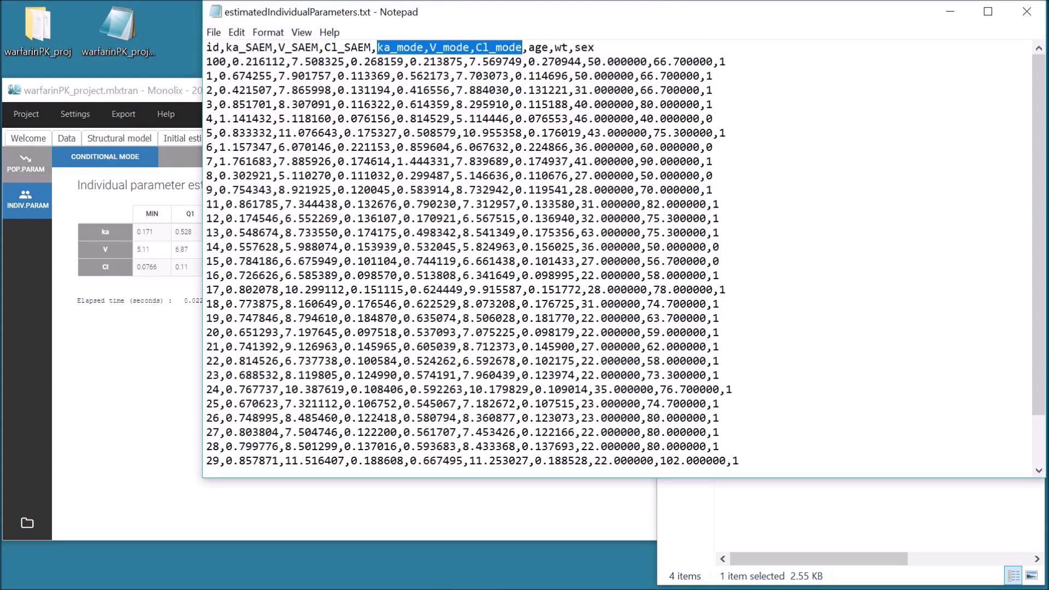
click(1027, 12)
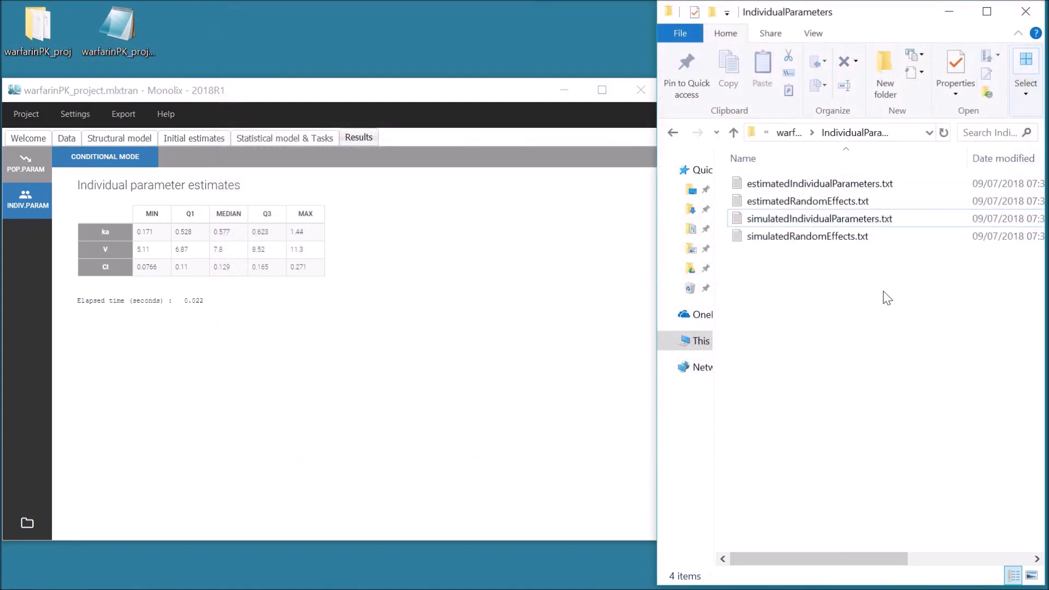
click(788, 133)
click(831, 244)
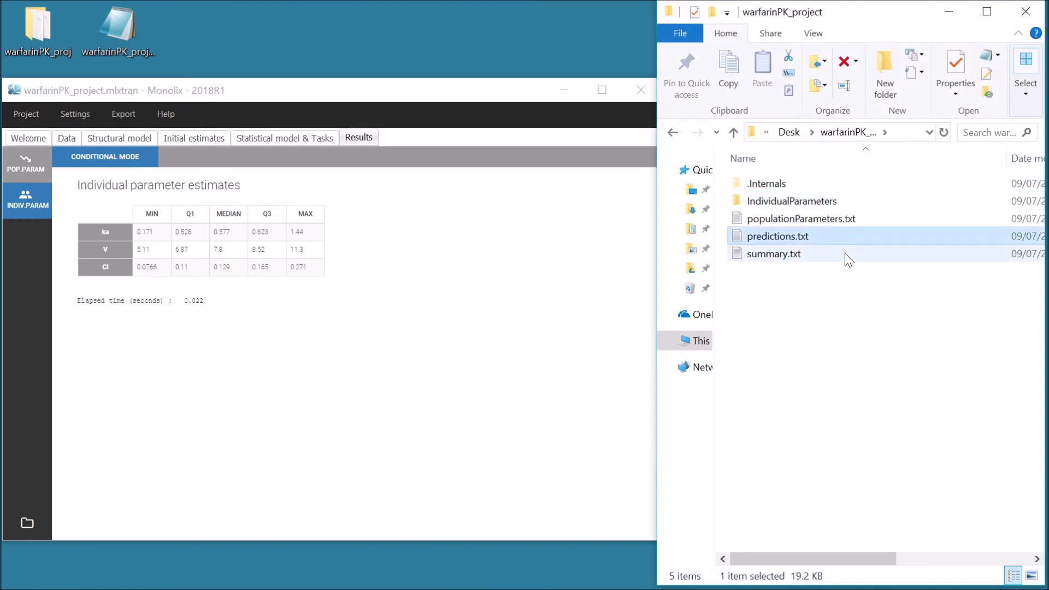
- Check the new indivPred_mode column in predictions.txt, then run the conditional distribution task
double_click(856, 234)
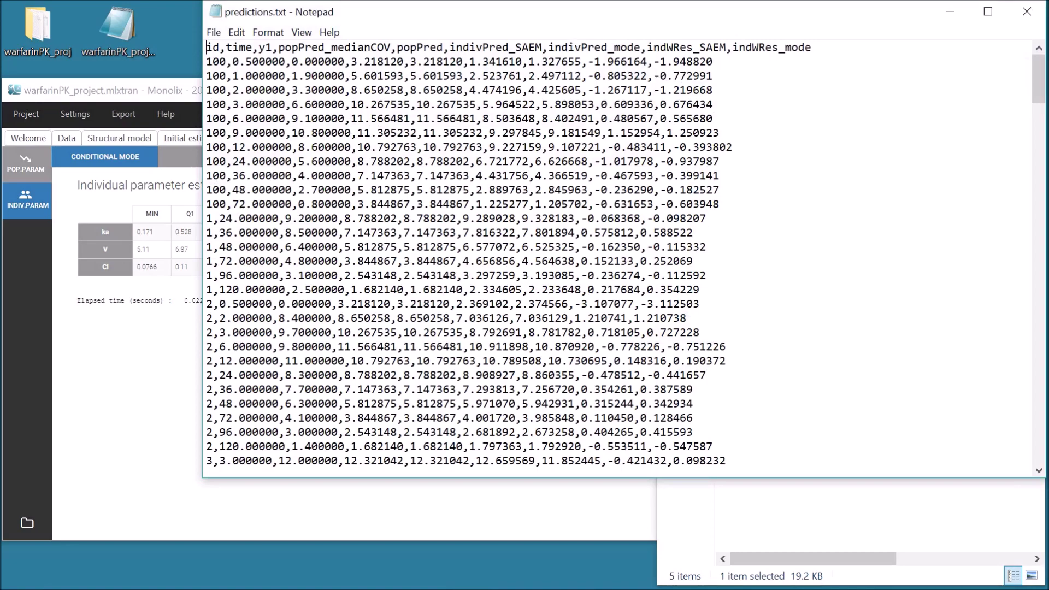
key(shift+Right)
key(shift+Right)
key(shift+Right)
key(shift+Right)
key(shift+Right)
key(shift+Right)
key(shift+Right)
key(shift+Right)
key(shift+Right)
key(shift+Right)
key(shift+Right)
key(shift+Right)
key(shift+Right)
key(shift+Right)
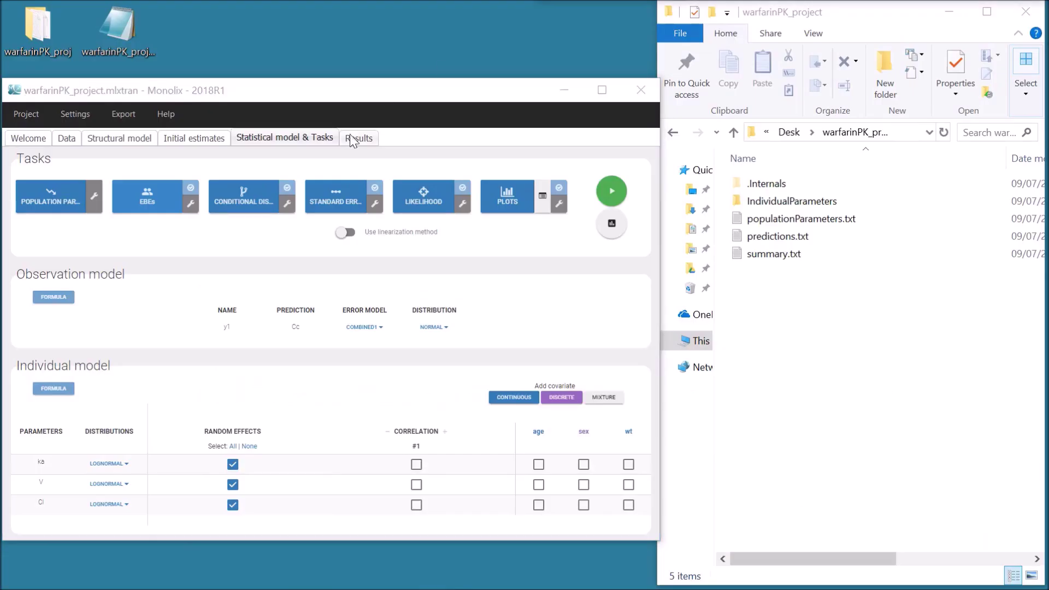
click(241, 206)
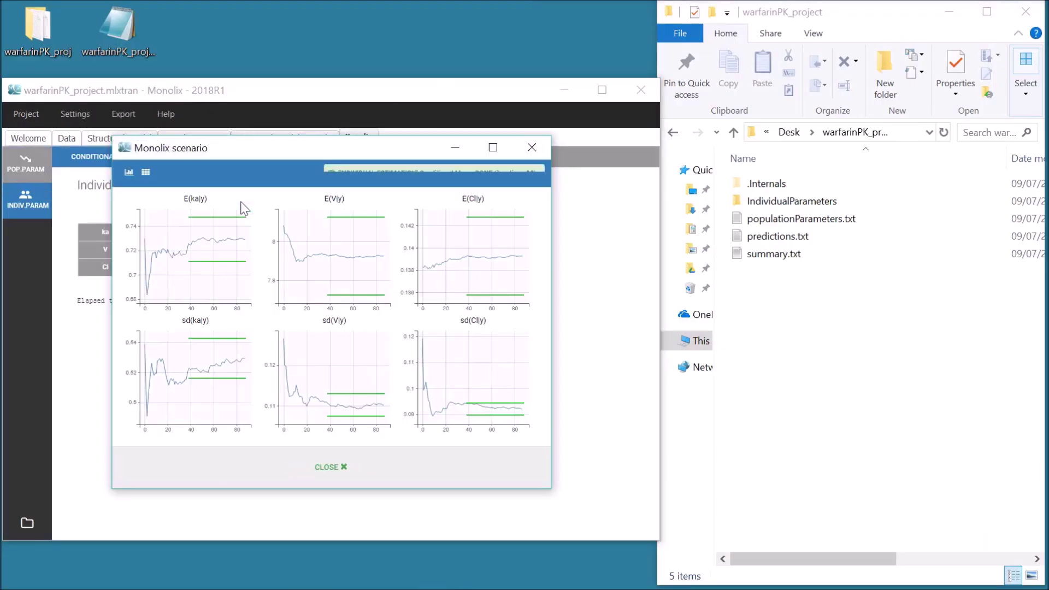
- Open simulatedIndividualParameters.txt in IndividualParameters and select the ten replicates of id 100
click(325, 468)
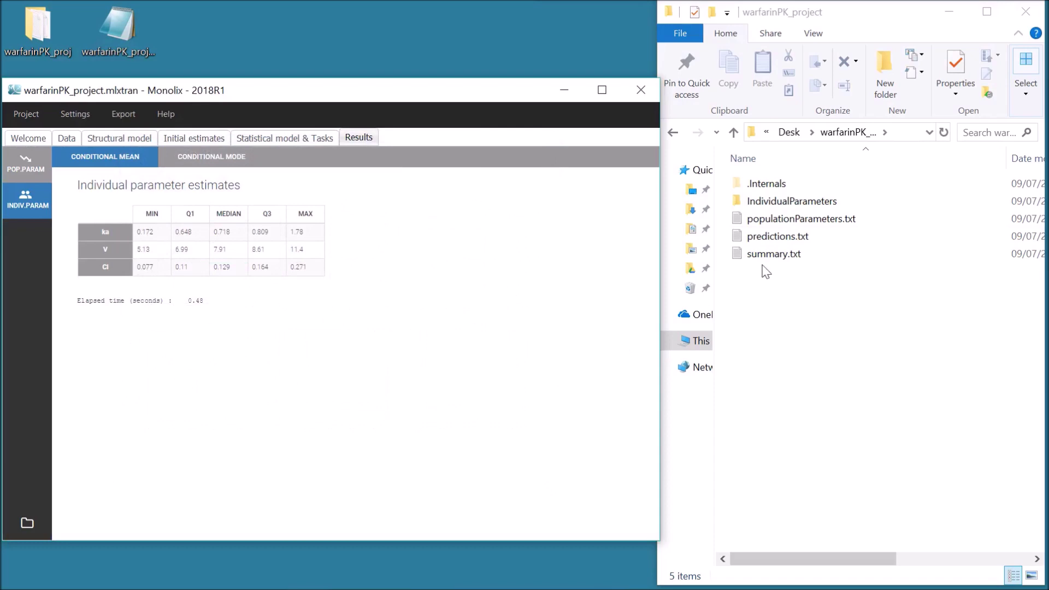
double_click(787, 201)
double_click(831, 218)
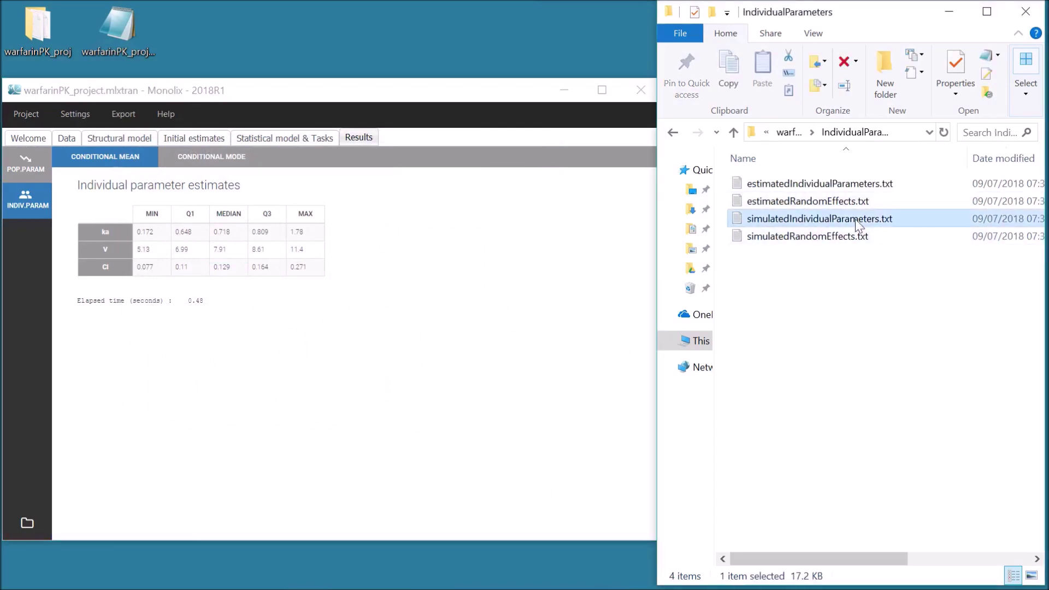
drag(568, 190, 206, 62)
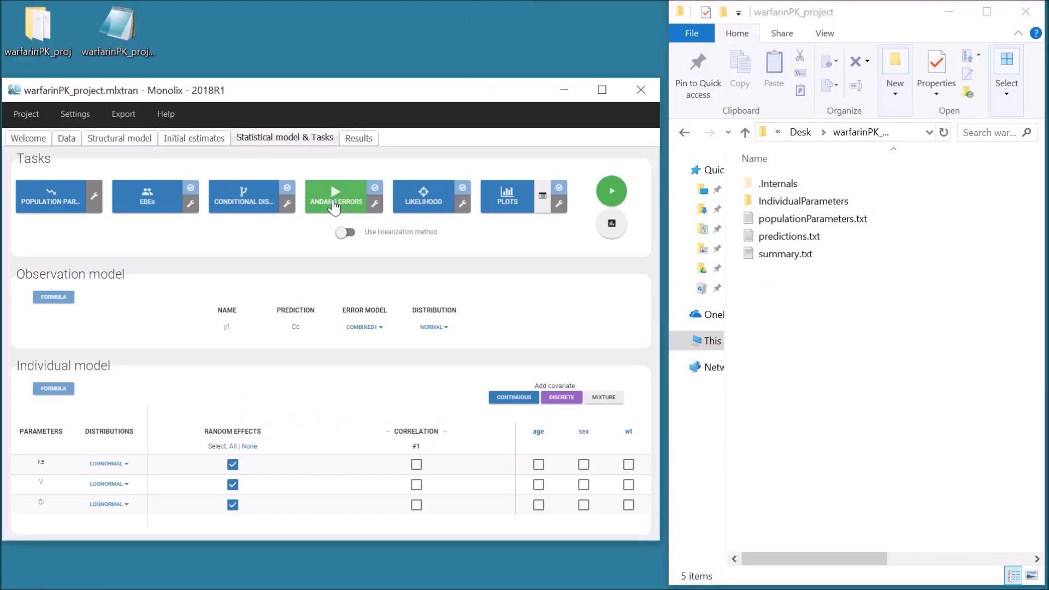
- Run the standard errors task and inspect the new FisherInformation folder and estimates
click(336, 195)
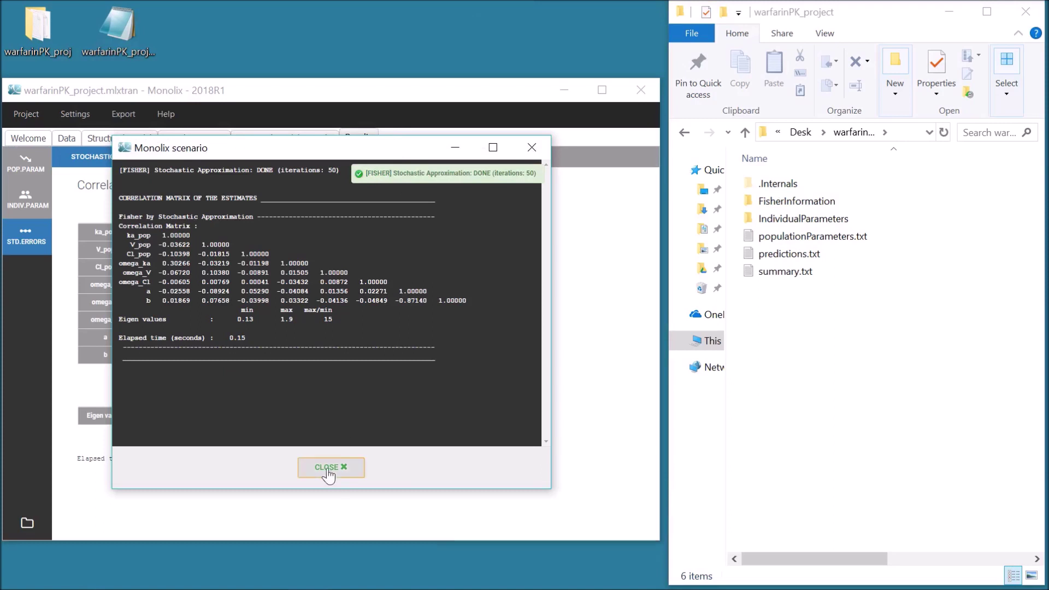
click(328, 471)
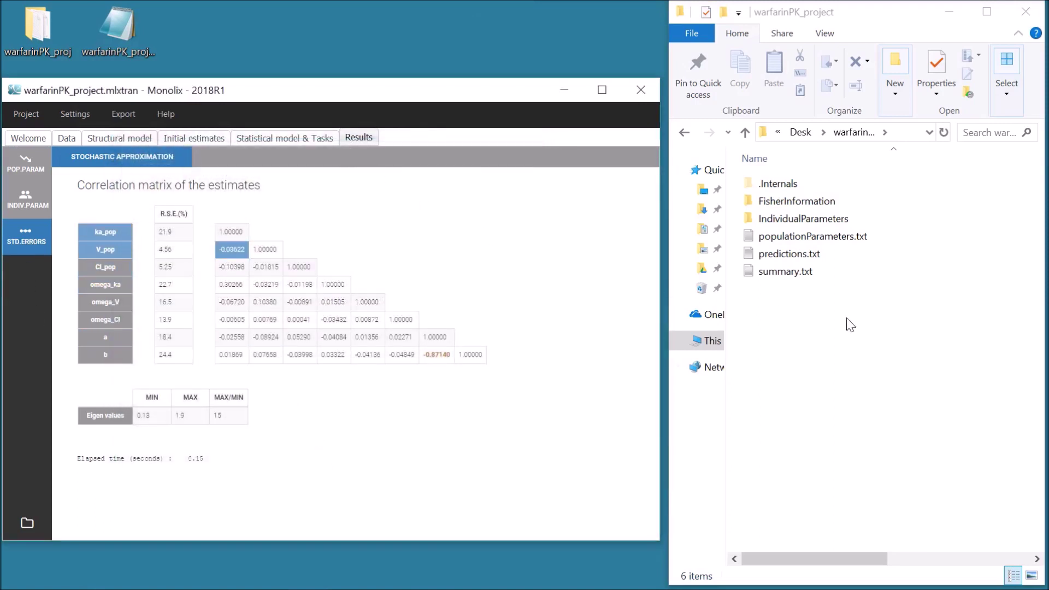
click(894, 327)
double_click(856, 203)
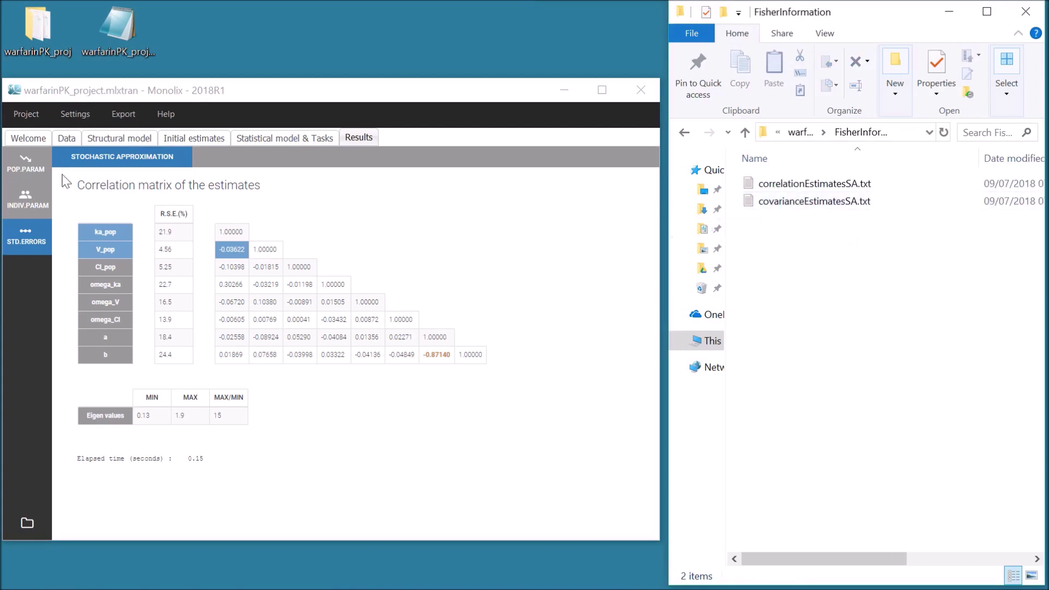
click(29, 165)
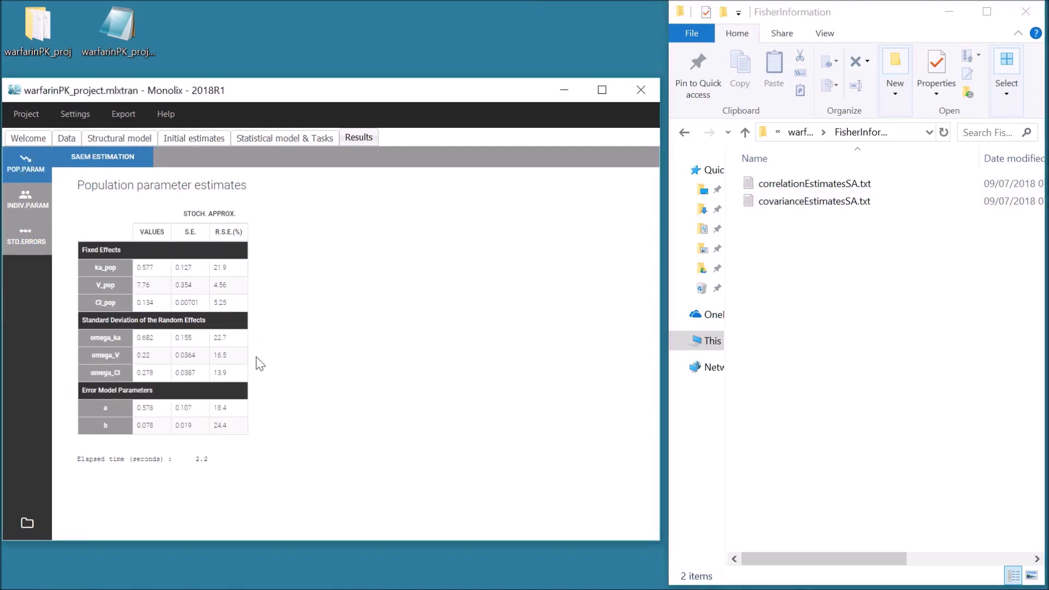
- Open populationParameters.txt and highlight its se_sa and rse_sa columns
click(801, 133)
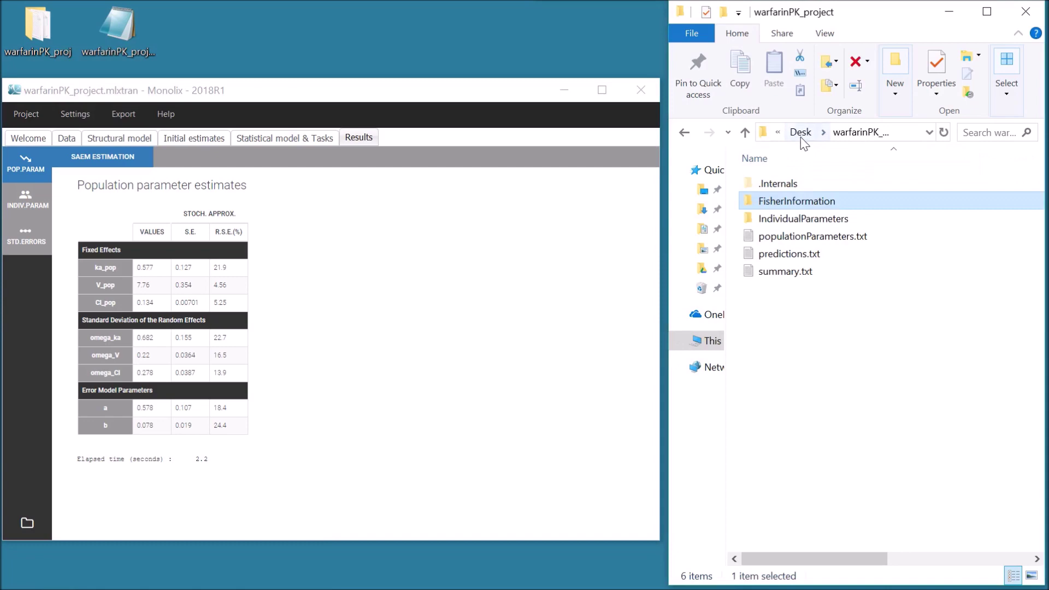
double_click(812, 235)
drag(312, 47, 390, 48)
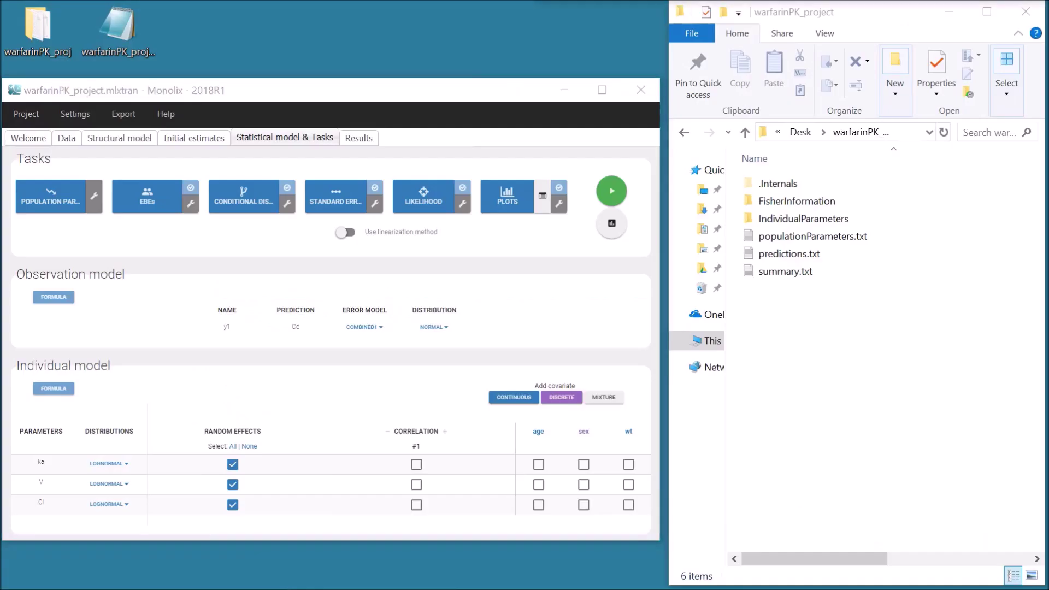
- Run the likelihood task (-2LL 884.82, AIC 900.82, BIC 912.54) and open the LogLikelihood folder
click(424, 196)
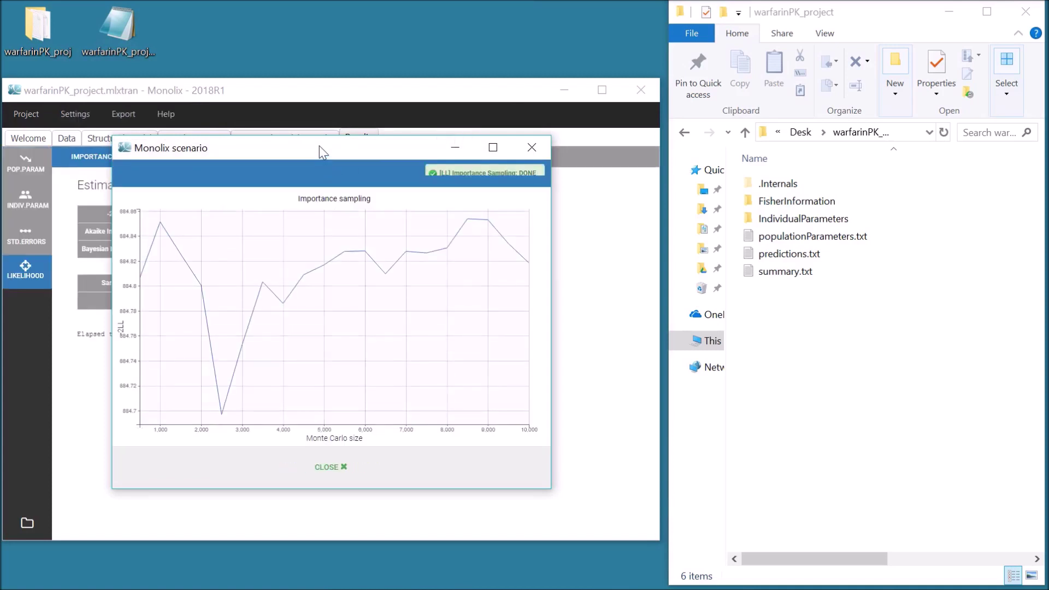
click(324, 466)
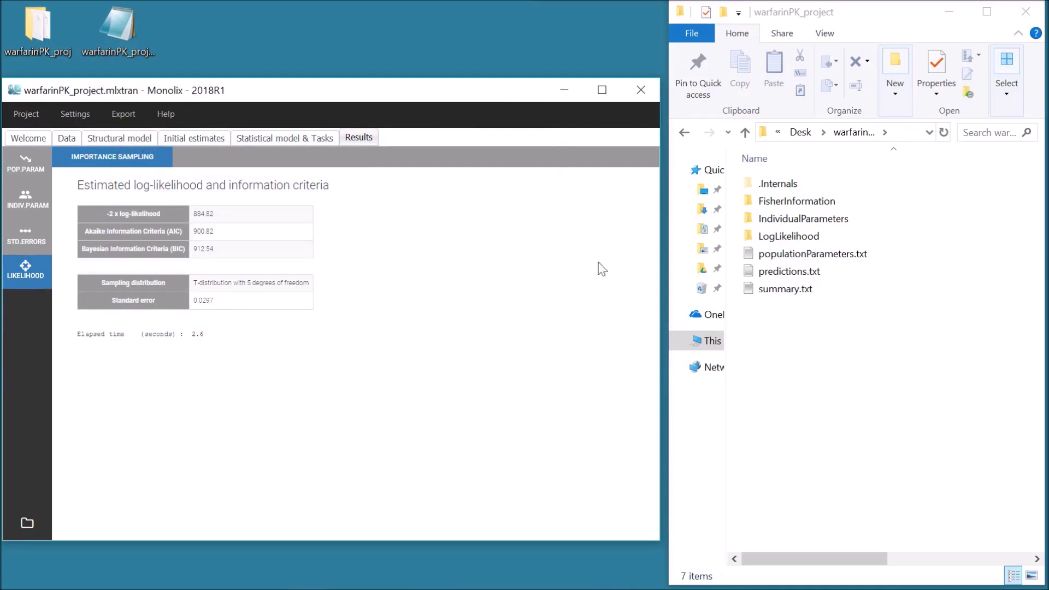
double_click(832, 231)
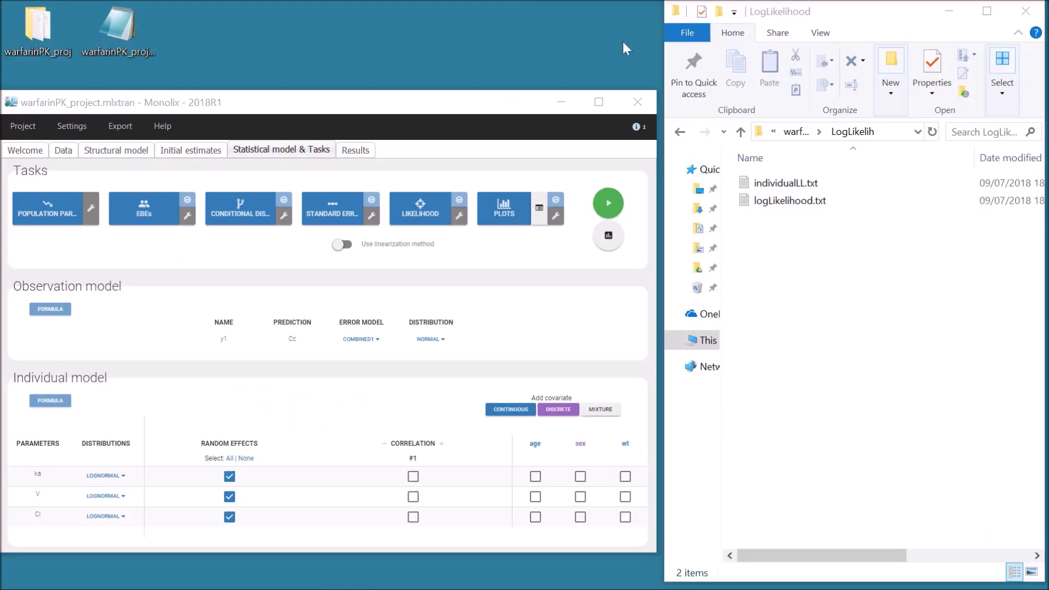
- Run the Plots task and export the individual fits charts as PNG
click(510, 216)
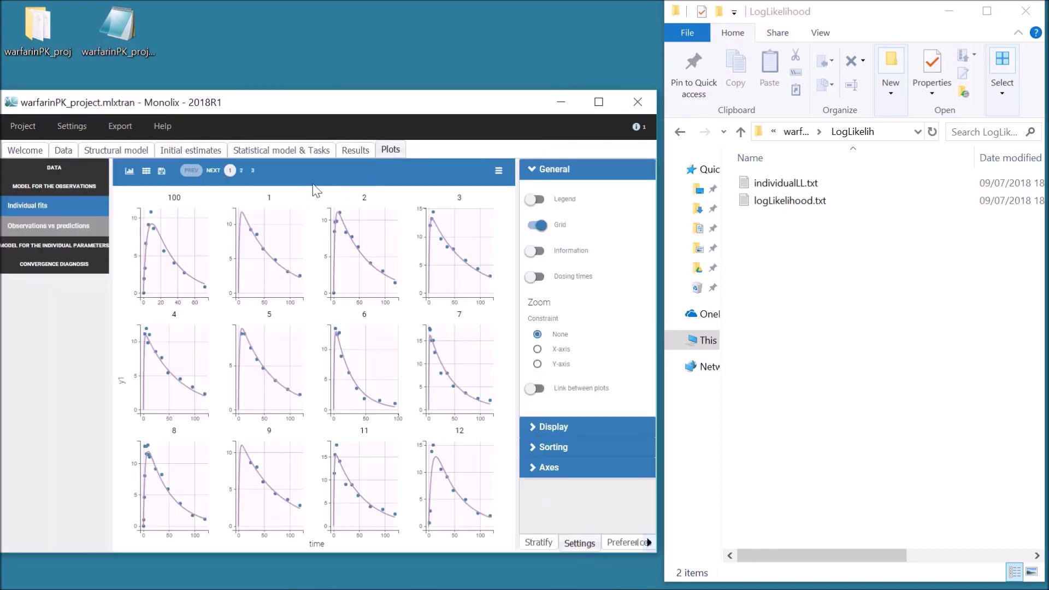
click(162, 171)
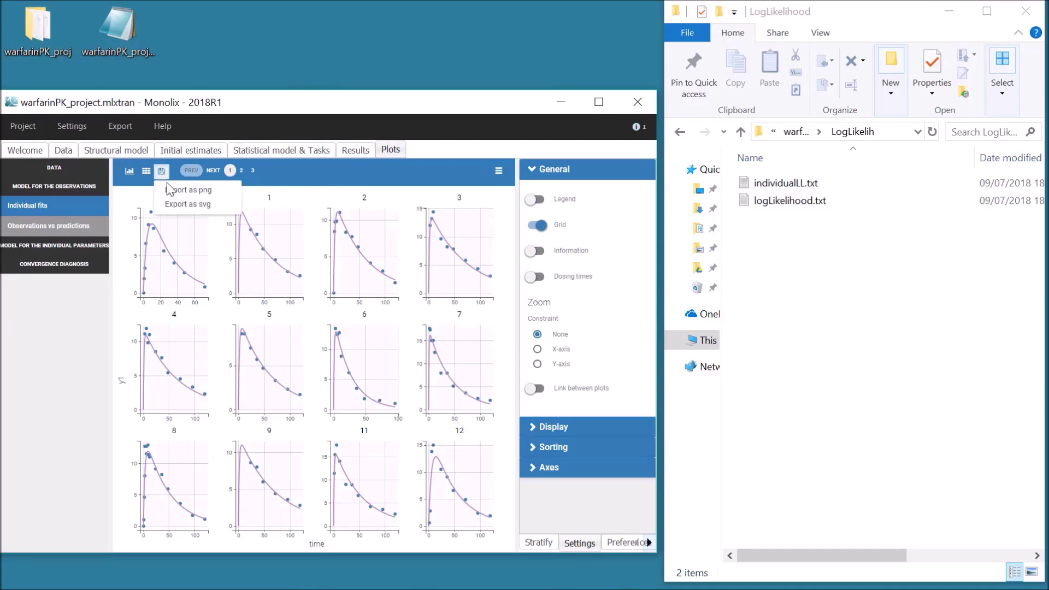
click(221, 192)
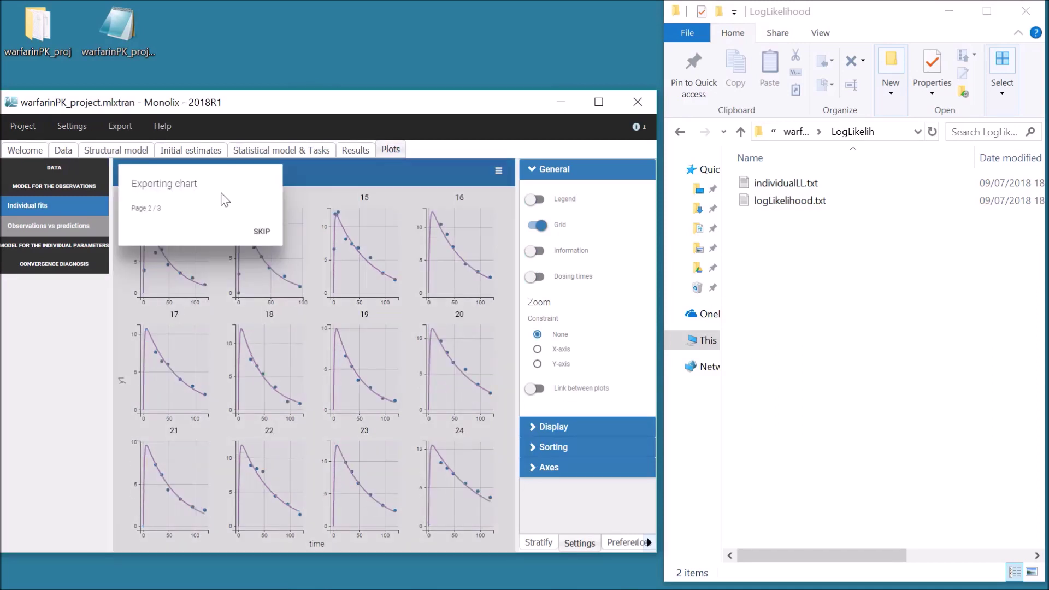
- Check that ChartsFigures holds indfits-y1-0_0, 0_1 and 0_2 PNG files
click(794, 133)
double_click(821, 197)
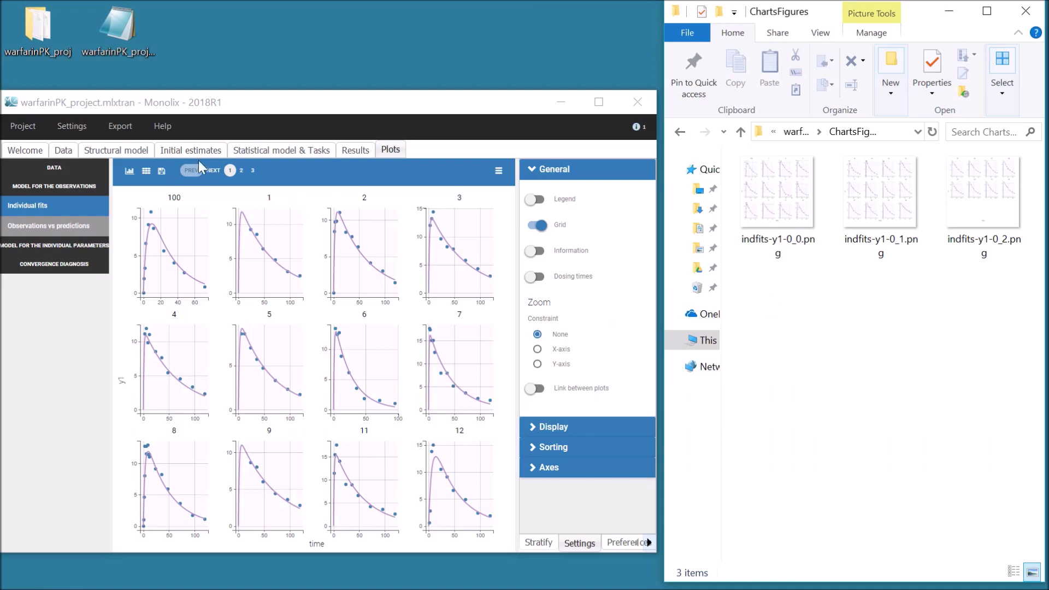
click(121, 126)
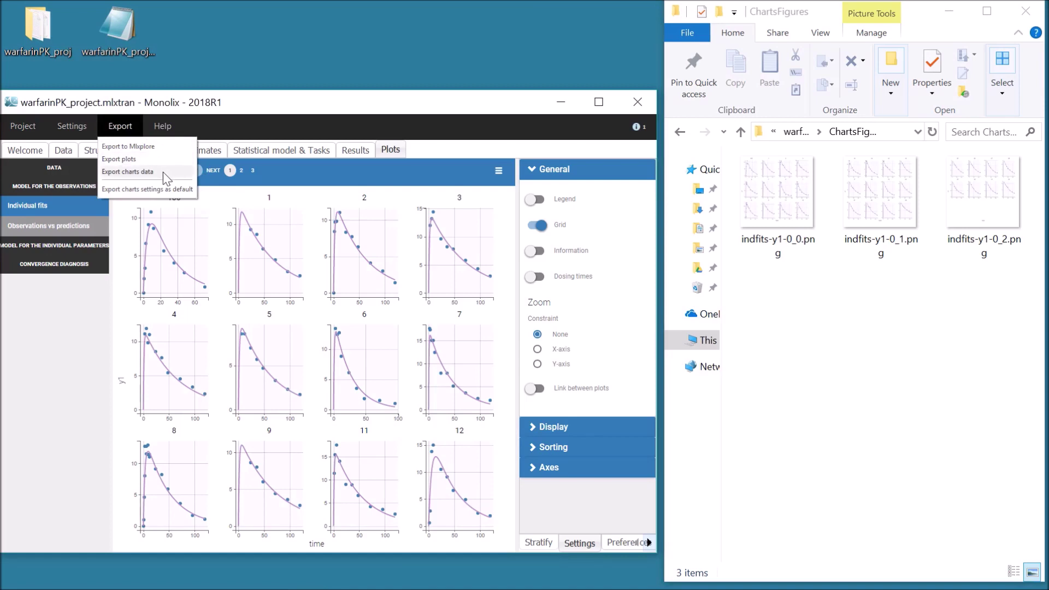
- Export the charts data and confirm y1_fits.txt and y1_observations.txt in ChartsData/IndividualFits
click(163, 172)
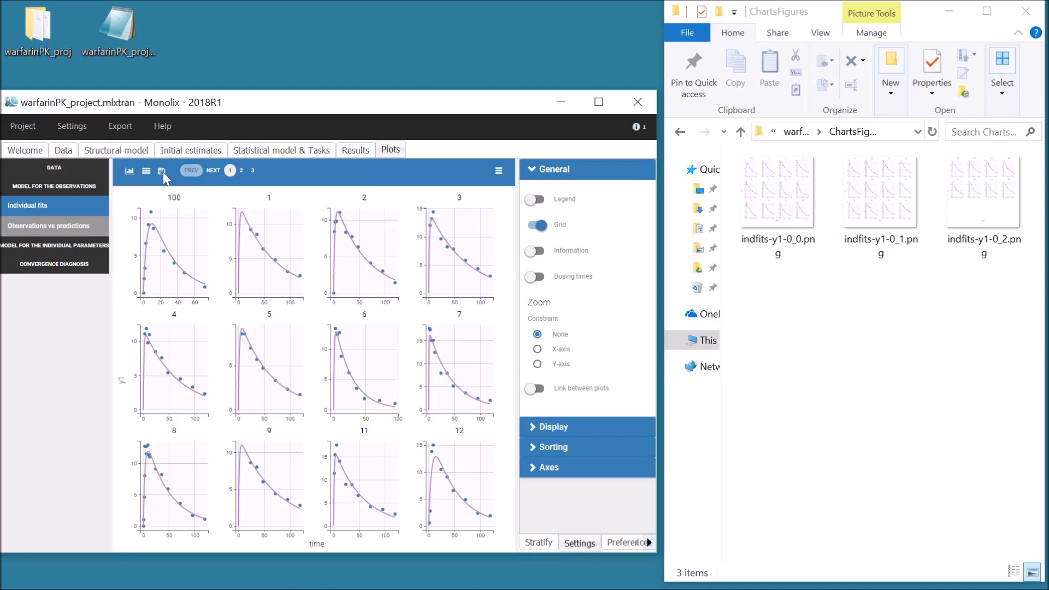
click(793, 133)
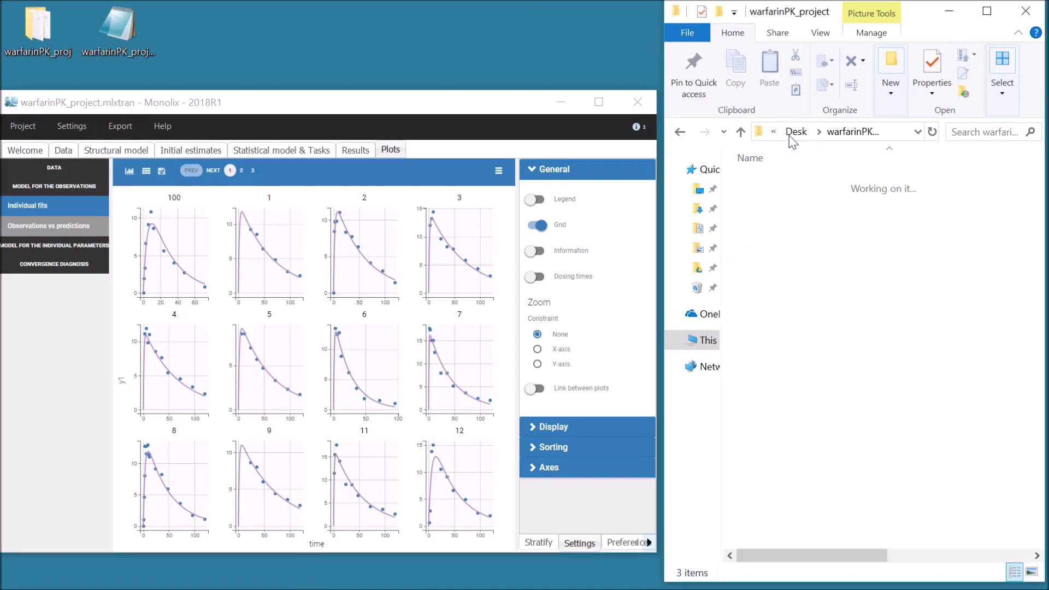
double_click(814, 203)
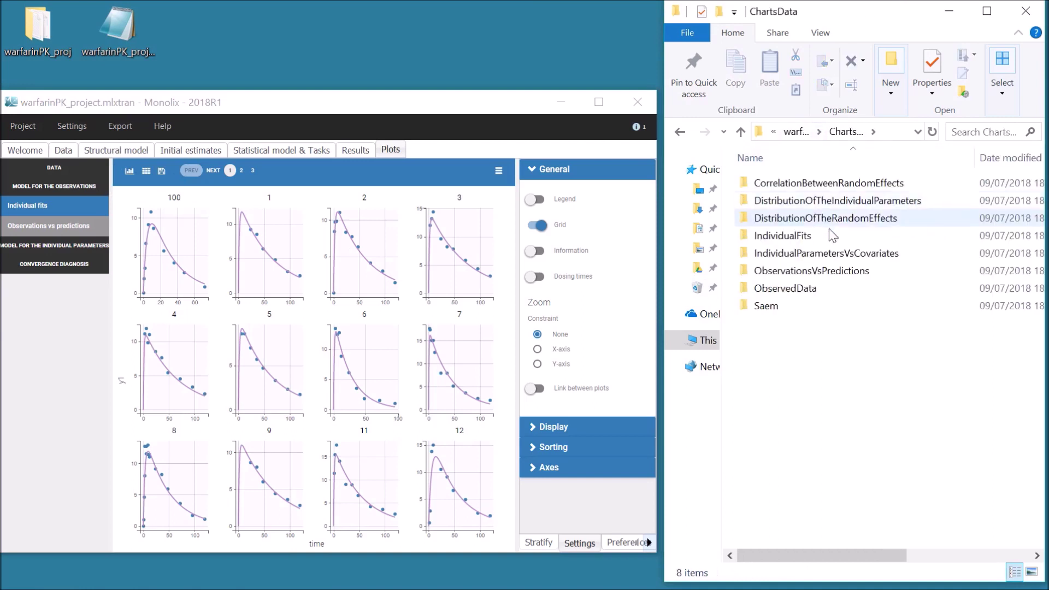
double_click(830, 235)
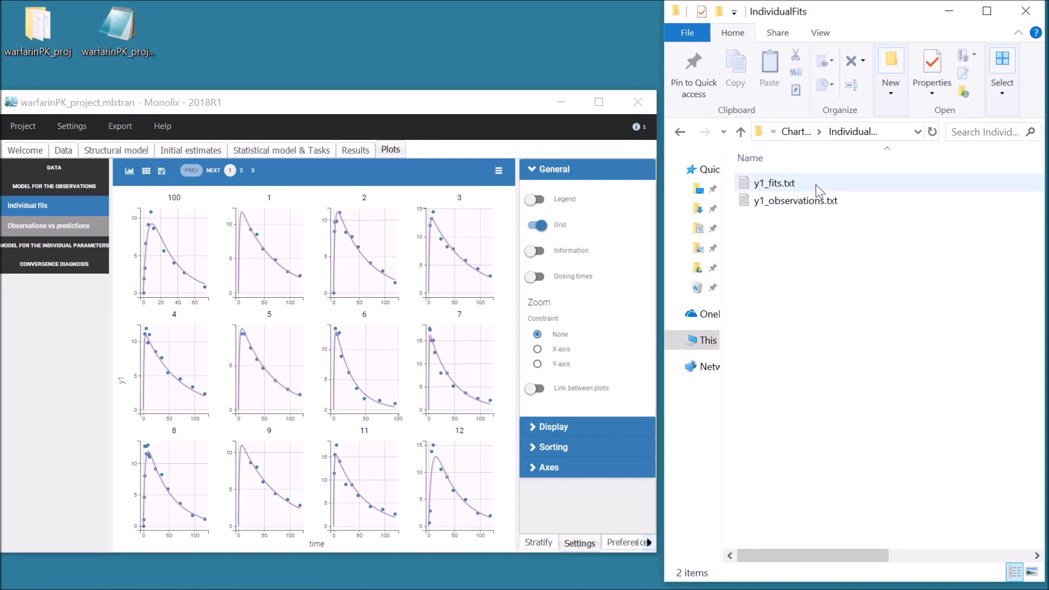
click(314, 151)
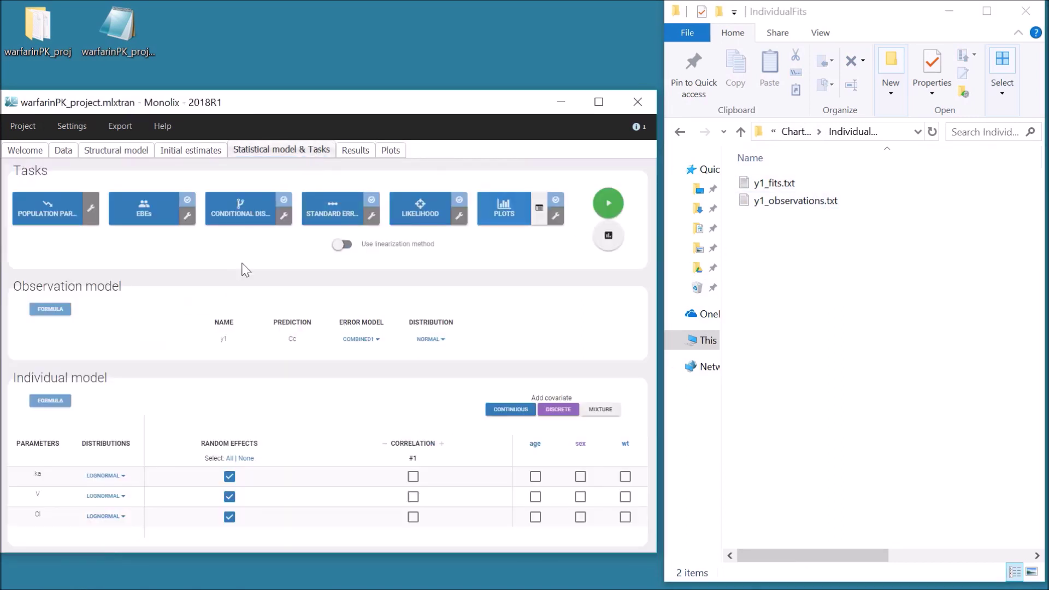
- Disable EBEs, conditional distribution, standard errors and likelihood, then run convergence assessment
click(187, 200)
click(284, 200)
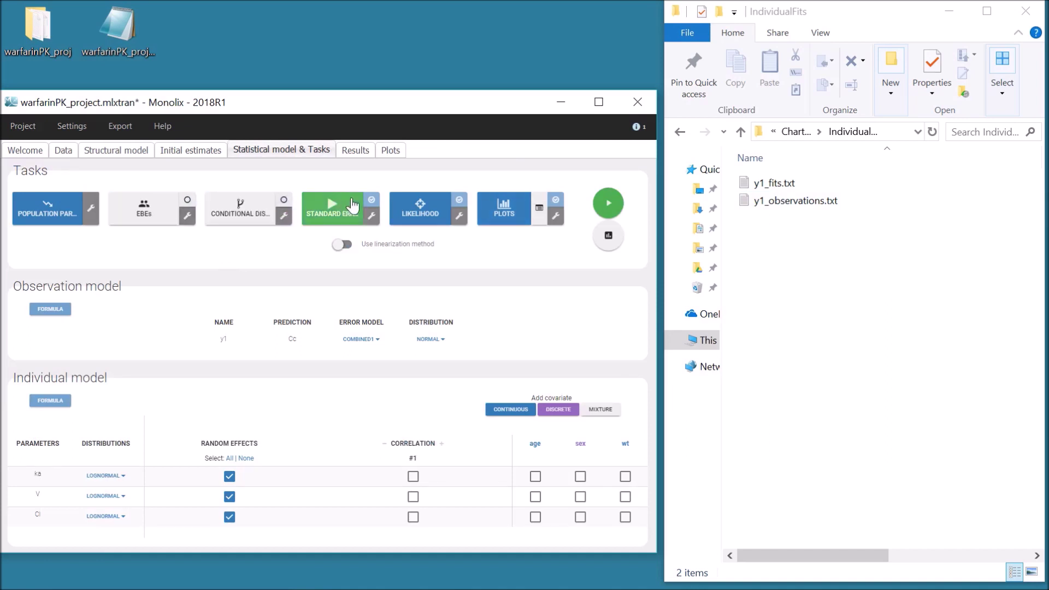
click(371, 200)
click(458, 201)
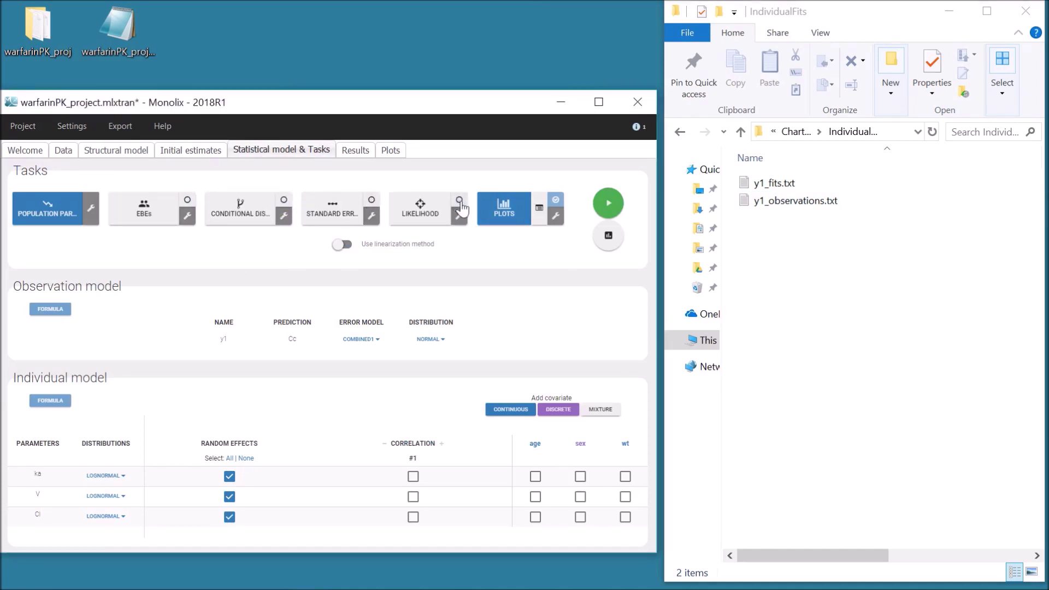
click(619, 208)
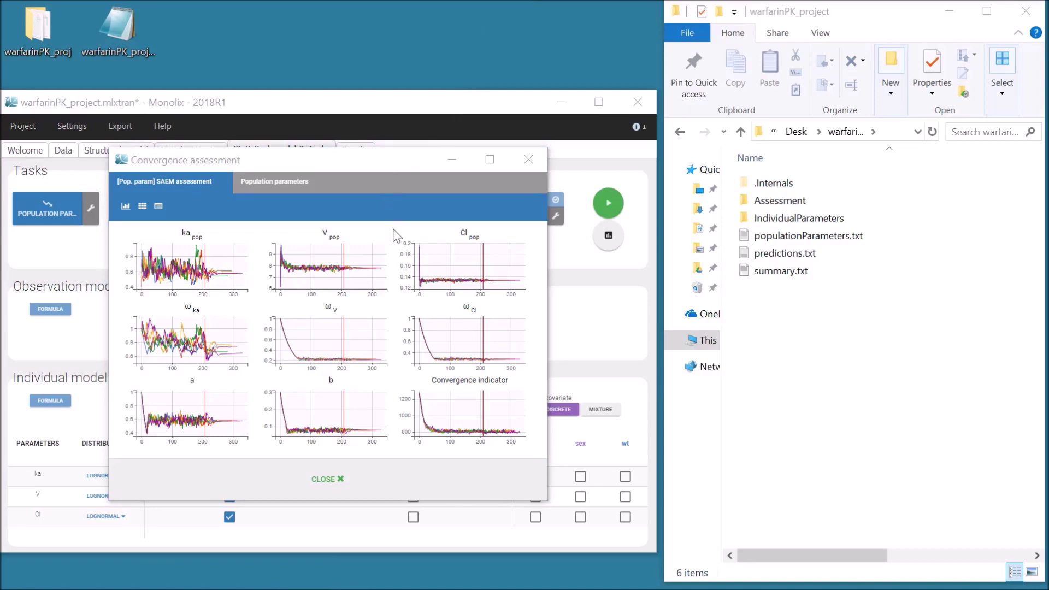
- Compare population parameter estimates across runs, then view importance sampling -2LL versus Monte Carlo size
click(290, 192)
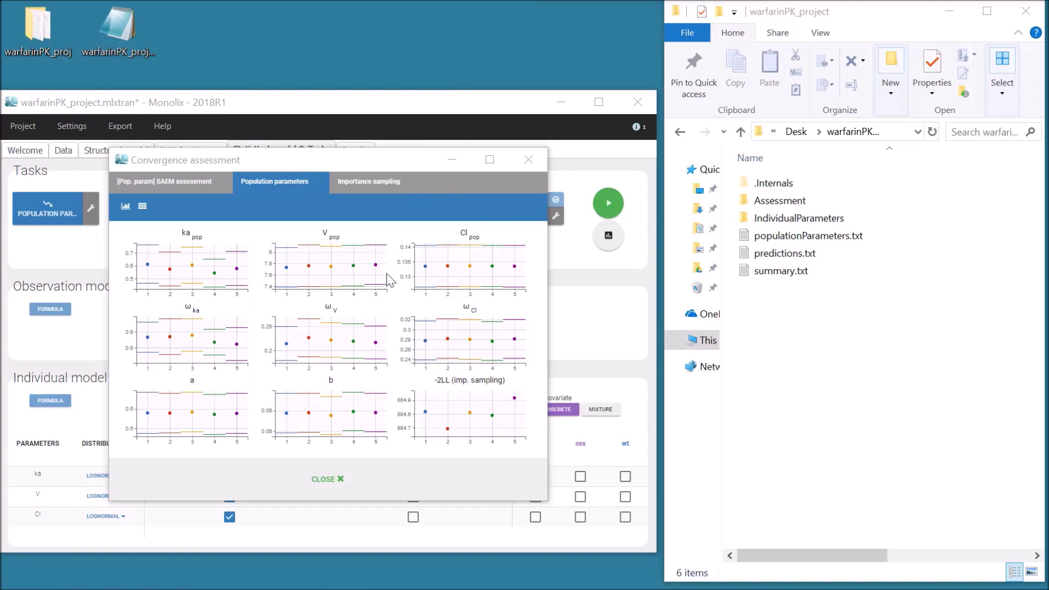
click(366, 183)
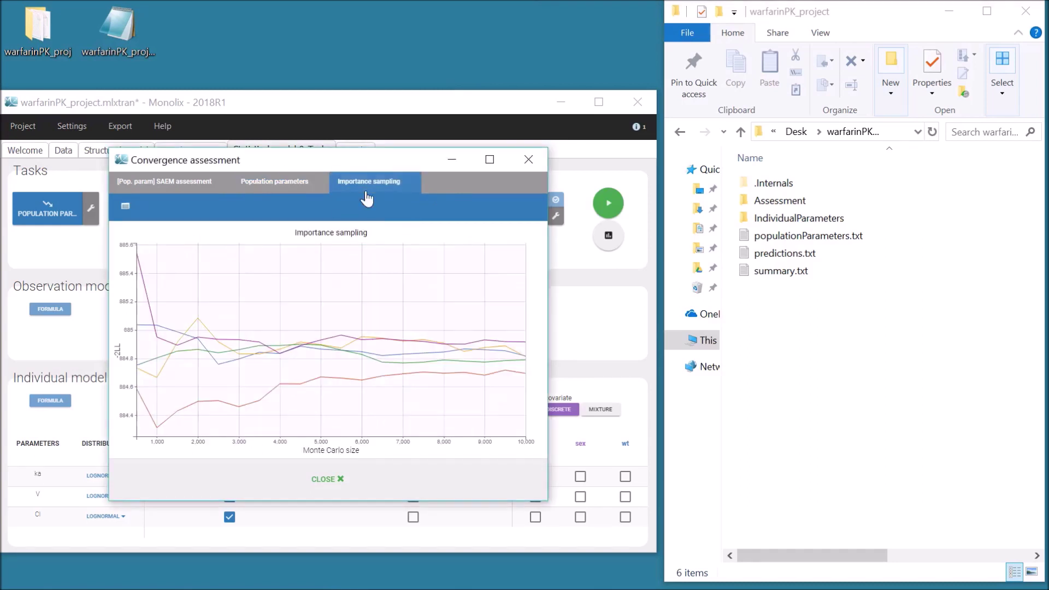